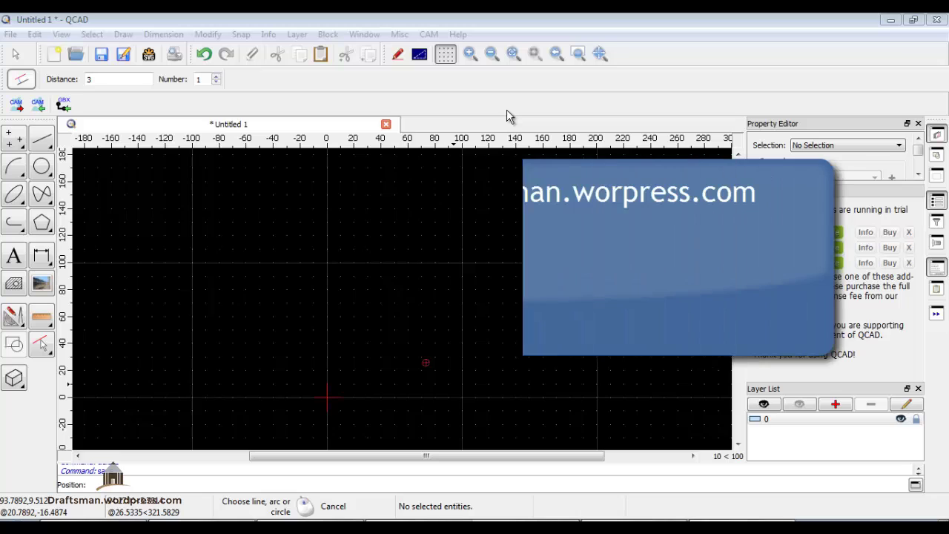
# Step: Focus the drawing window and move from the File menu over to the View menu
pyautogui.click(475, 109)
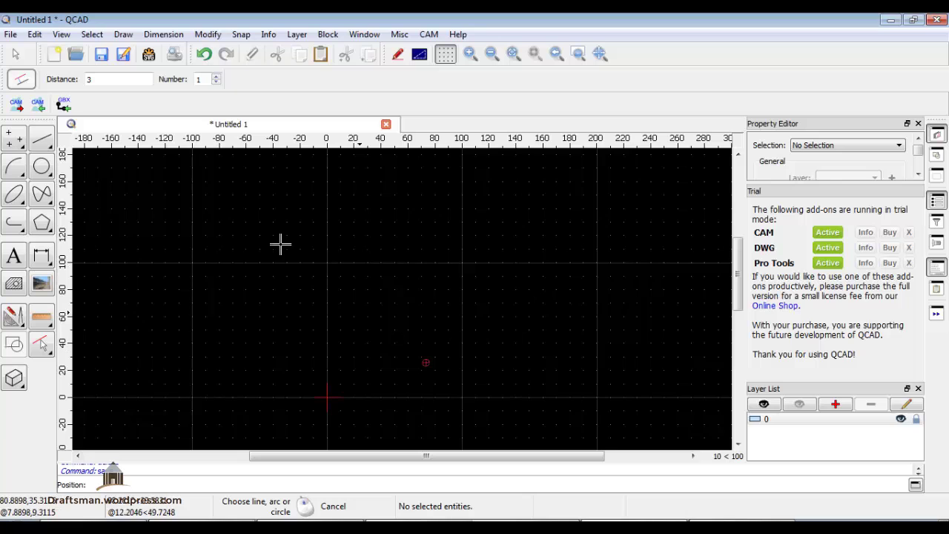
pyautogui.click(10, 34)
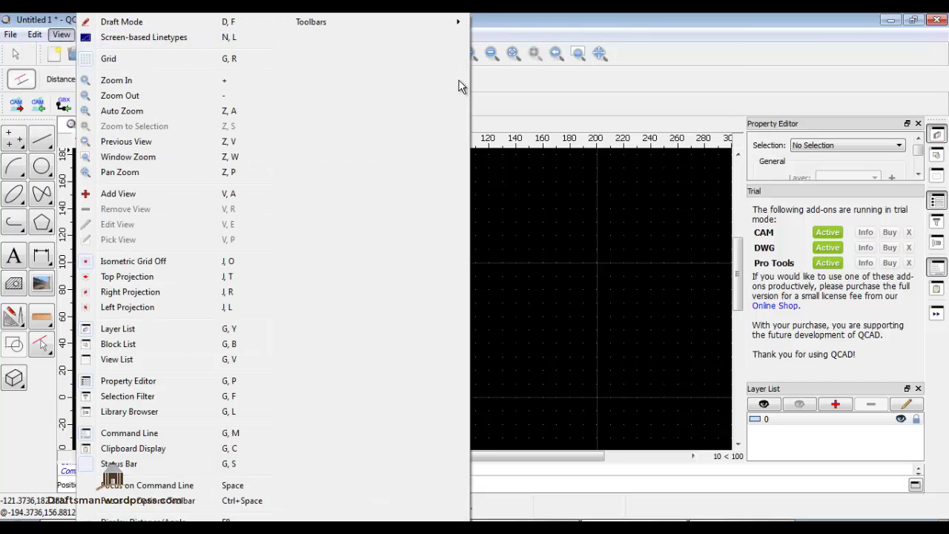
pyautogui.press('Escape')
pyautogui.click(92, 34)
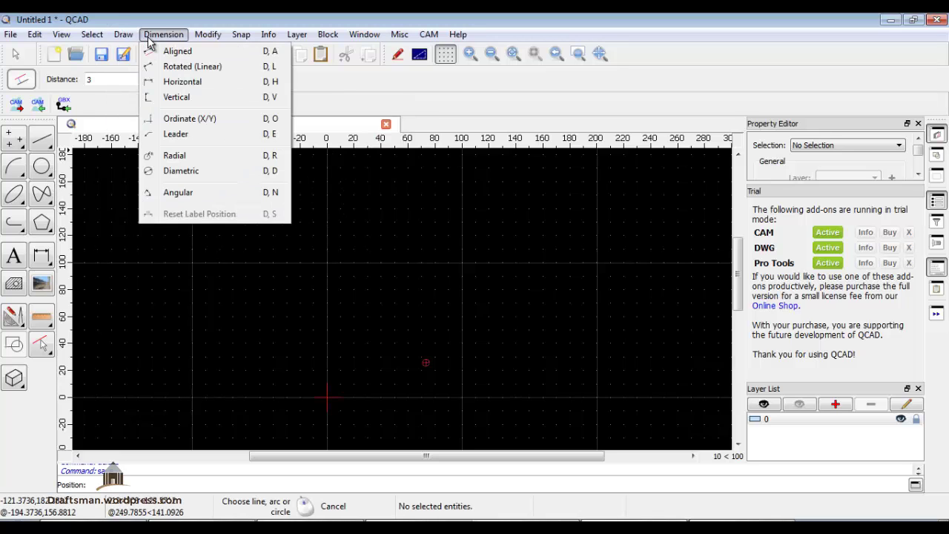
pyautogui.moveTo(207, 34)
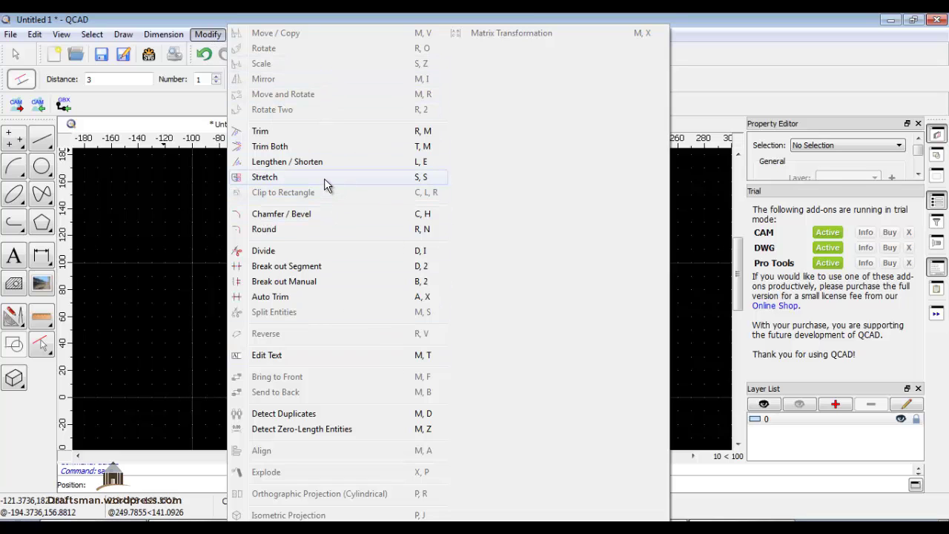
pyautogui.click(204, 106)
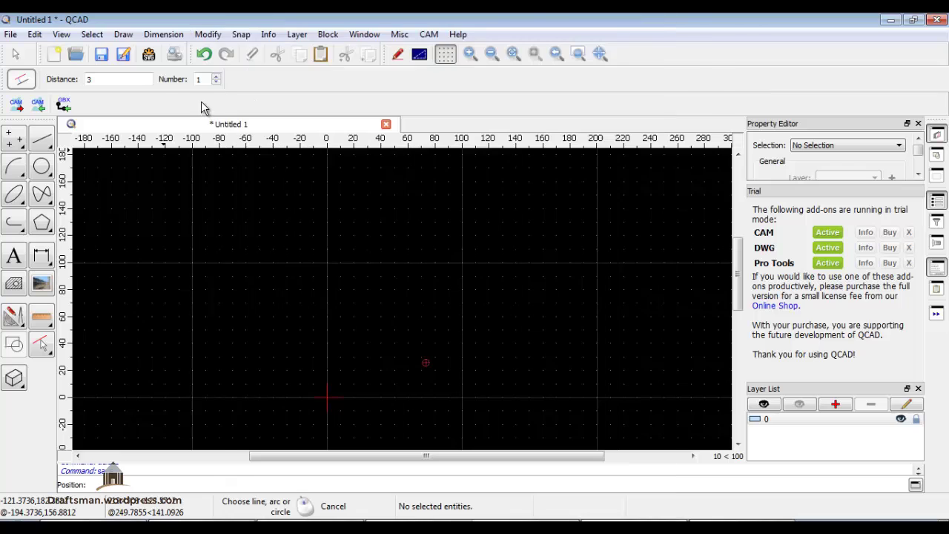
pyautogui.click(241, 34)
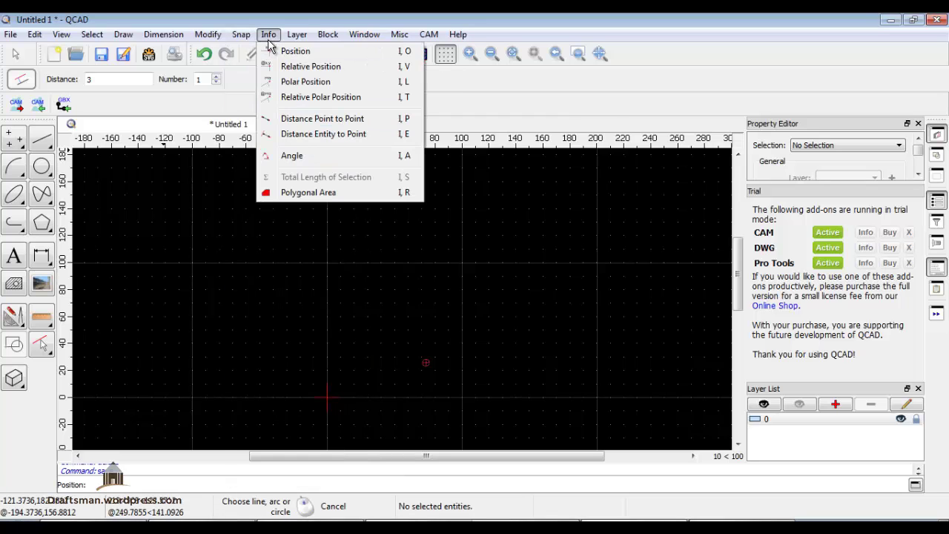
pyautogui.moveTo(428, 34)
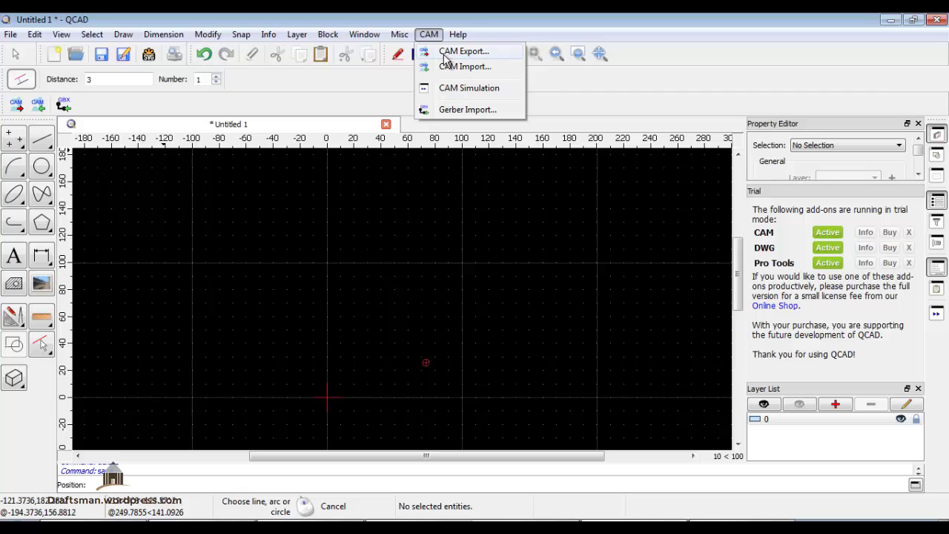
pyautogui.click(313, 98)
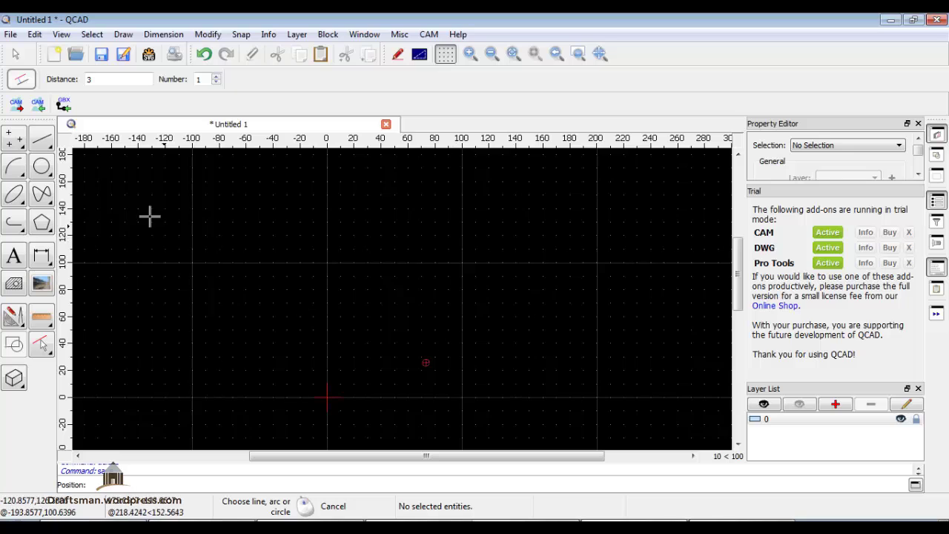
# Step: Start a connected line and draw the long slanted left side from upper left to the bottom
pyautogui.click(39, 147)
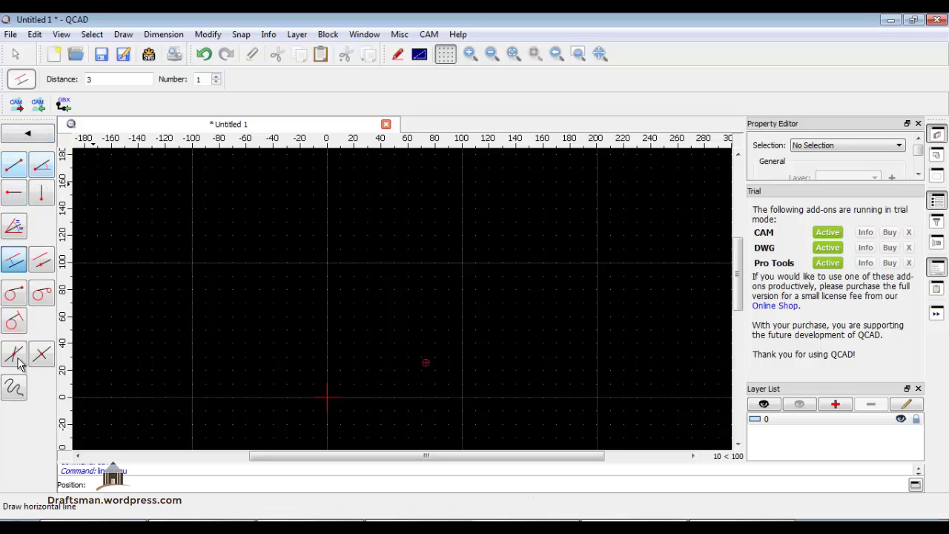
pyautogui.click(16, 167)
pyautogui.click(160, 200)
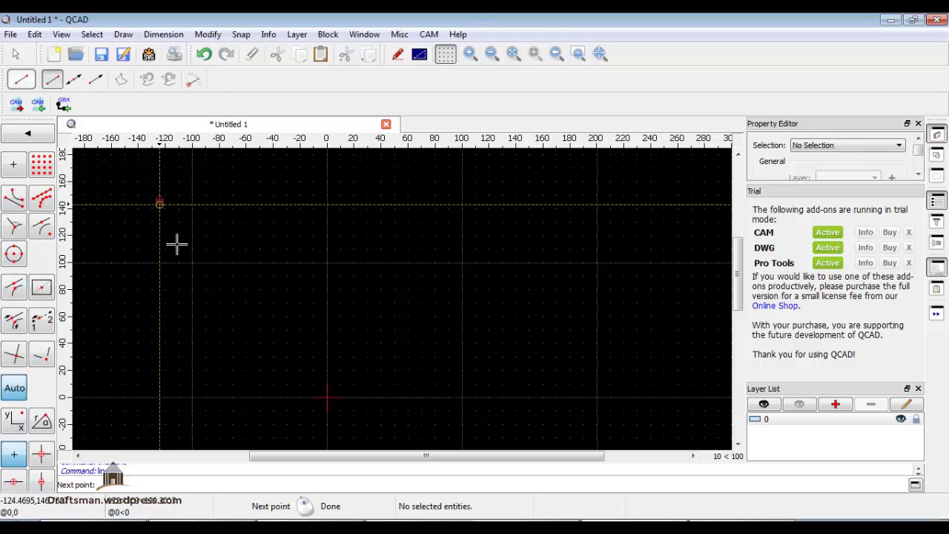
pyautogui.click(246, 384)
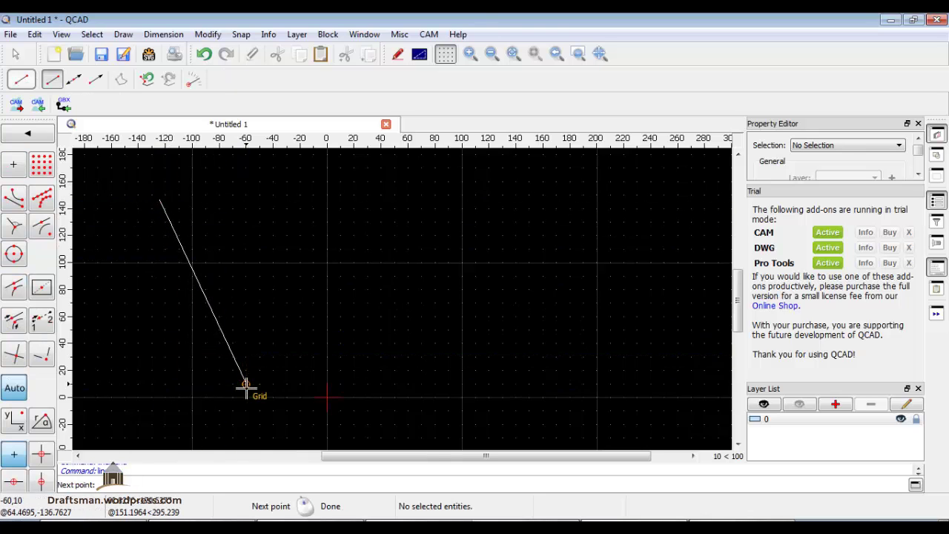
# Step: With grid snap on, add the horizontal base and the short rising right side
pyautogui.click(42, 166)
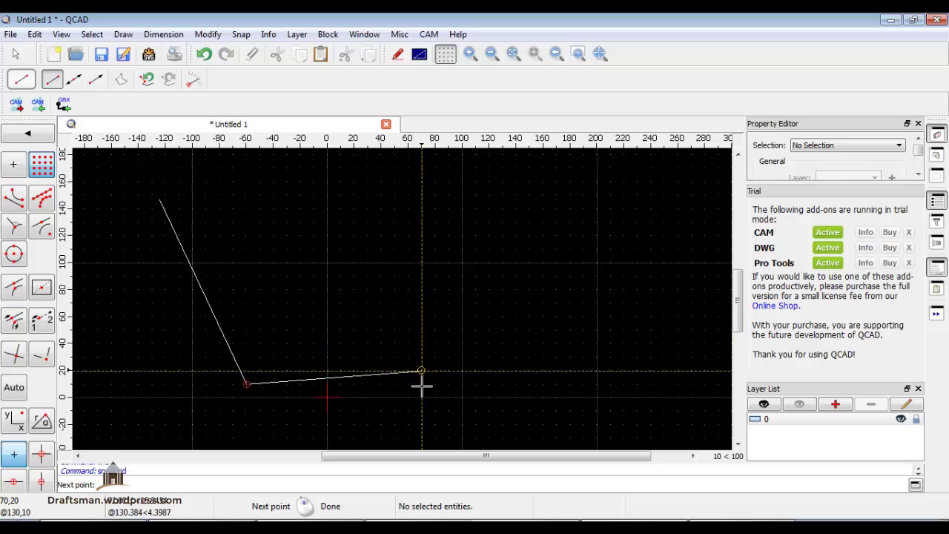
pyautogui.click(516, 384)
pyautogui.click(488, 289)
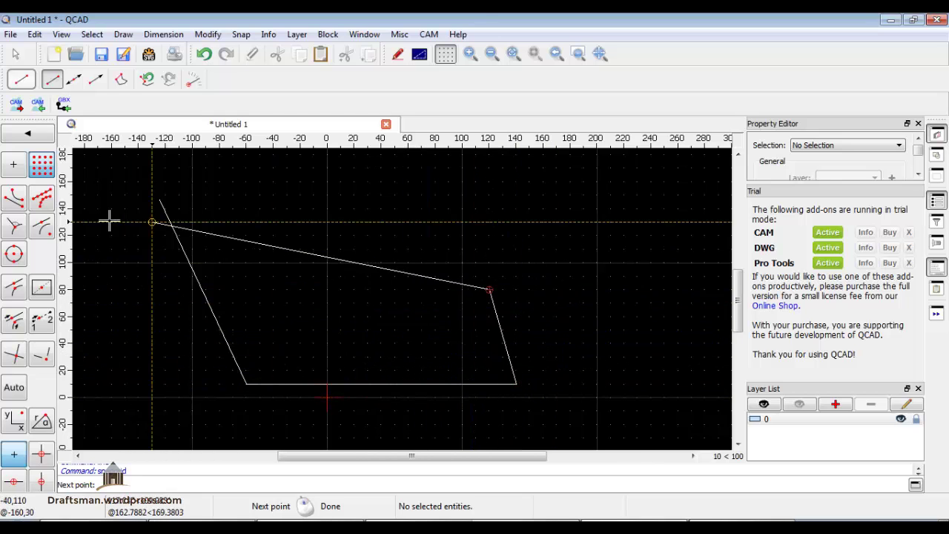
pyautogui.click(41, 199)
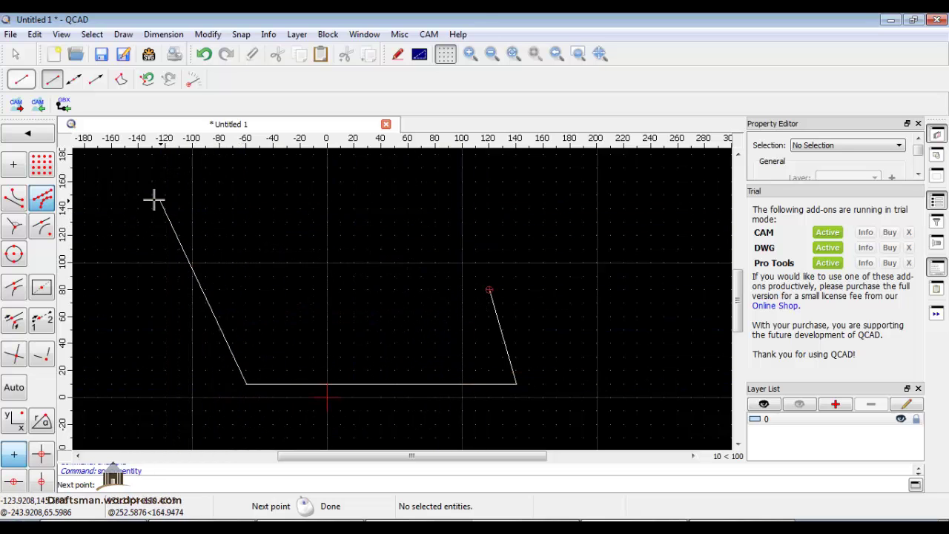
pyautogui.click(15, 202)
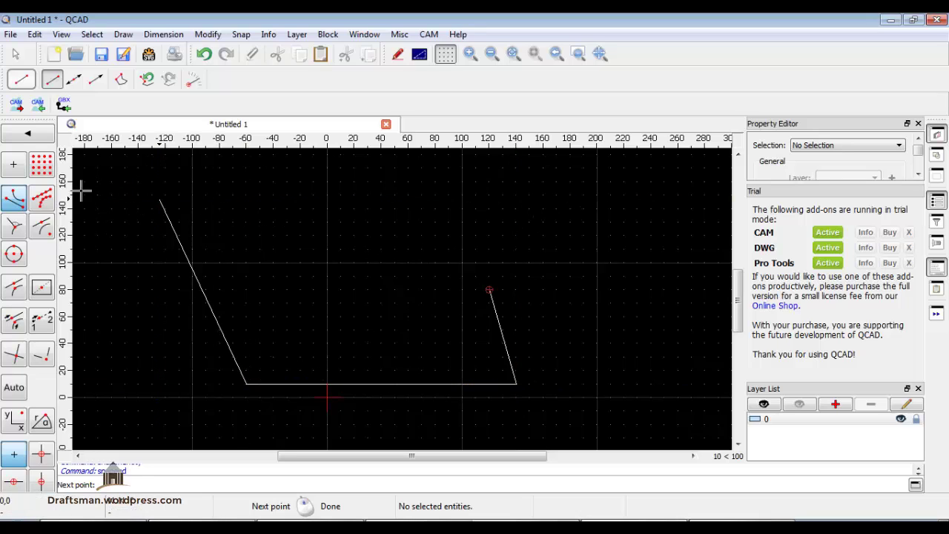
# Step: Set up the Parallel line tool with distance 5 and 4 copies
pyautogui.click(28, 134)
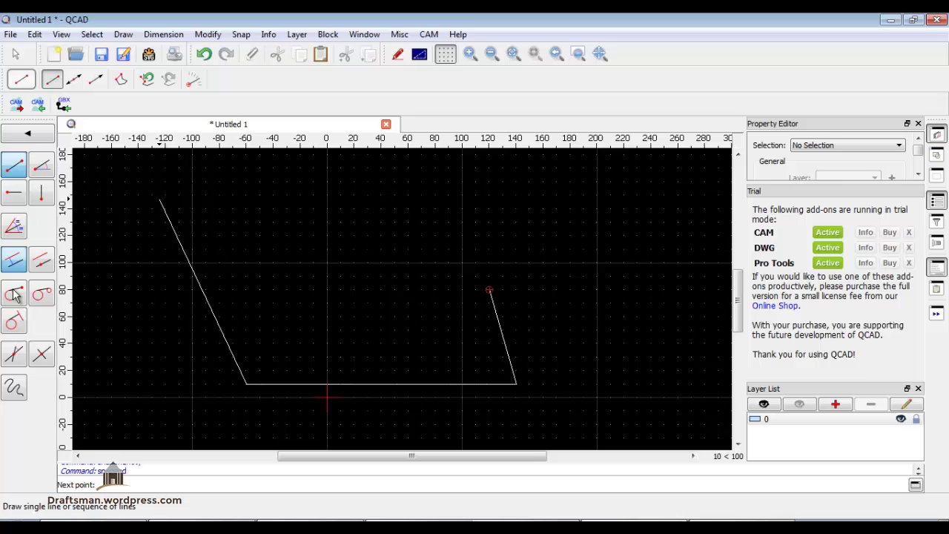
pyautogui.click(29, 135)
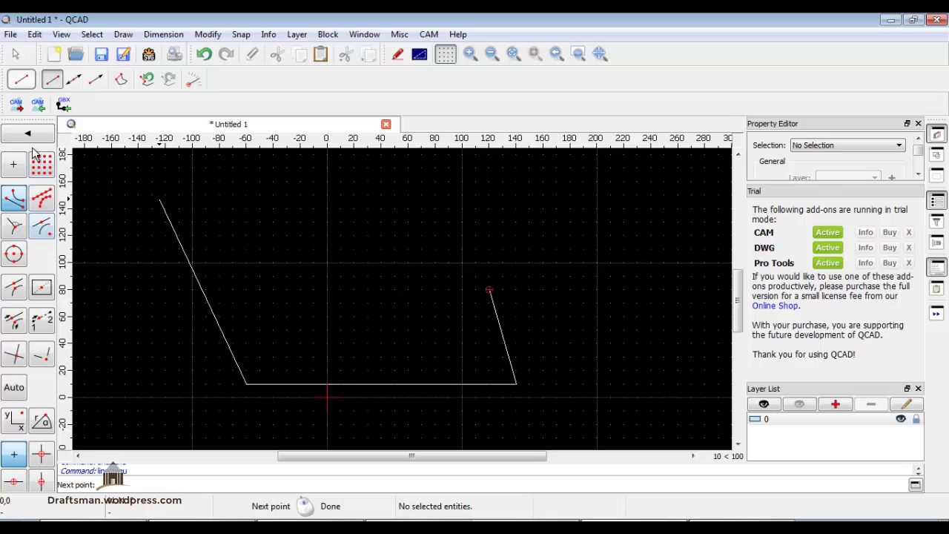
pyautogui.click(28, 133)
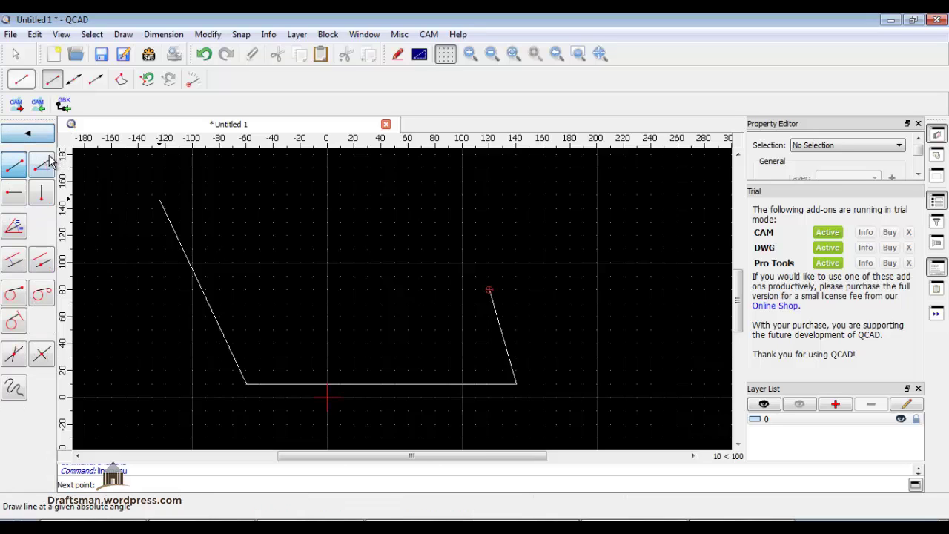
pyautogui.click(19, 267)
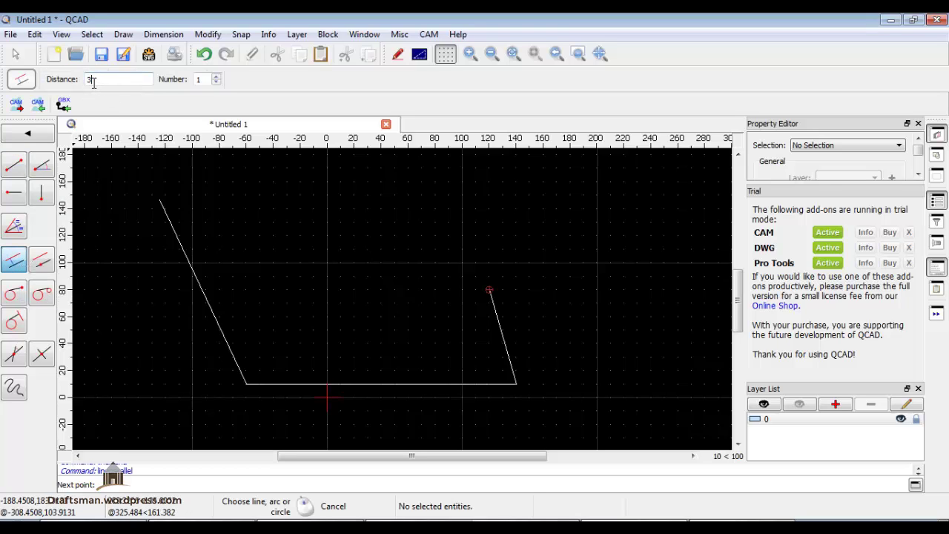
pyautogui.write('5')
pyautogui.click(216, 77)
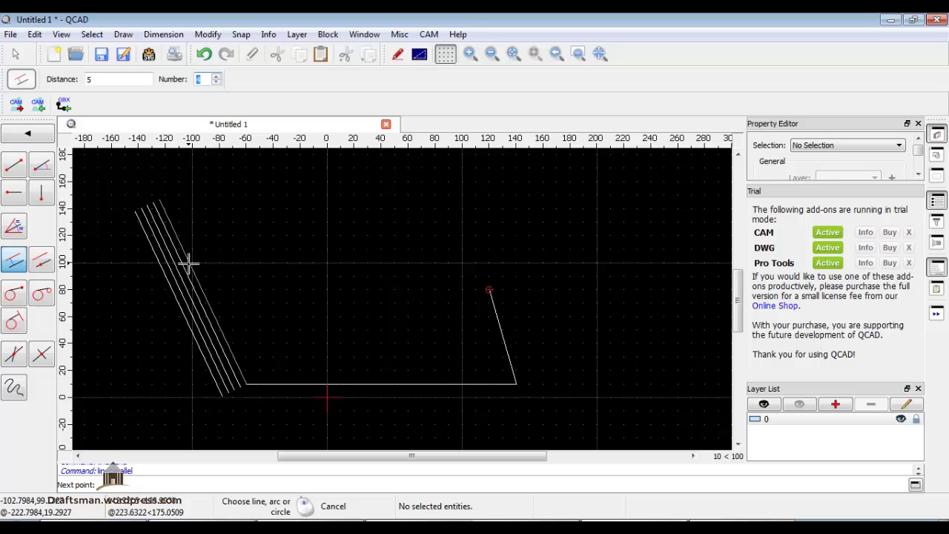
# Step: Add the four offset lines outside both the left and right slanted sides
pyautogui.click(189, 261)
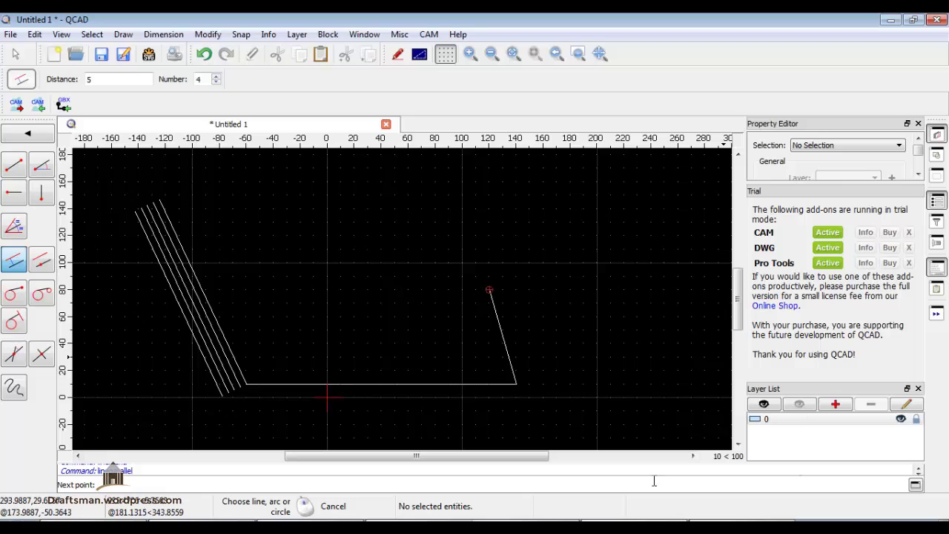
pyautogui.click(27, 134)
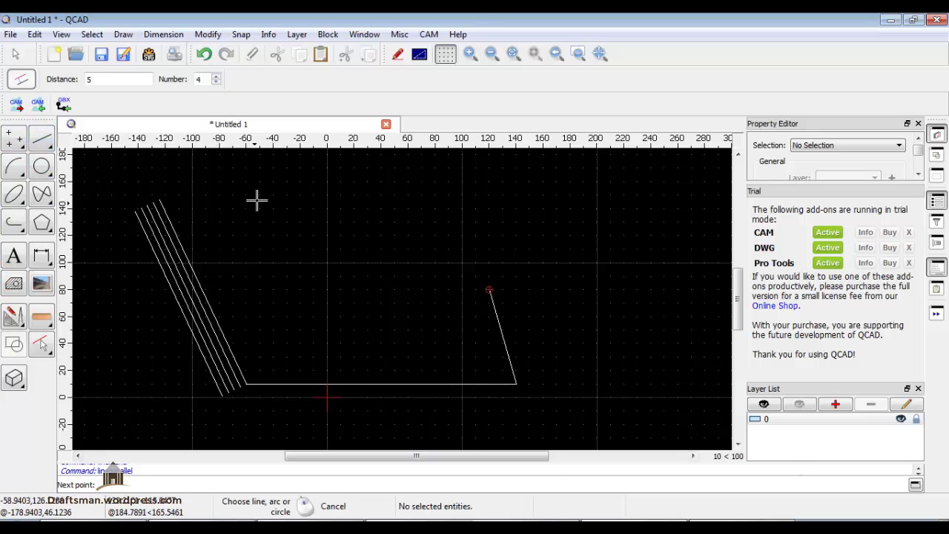
pyautogui.click(498, 311)
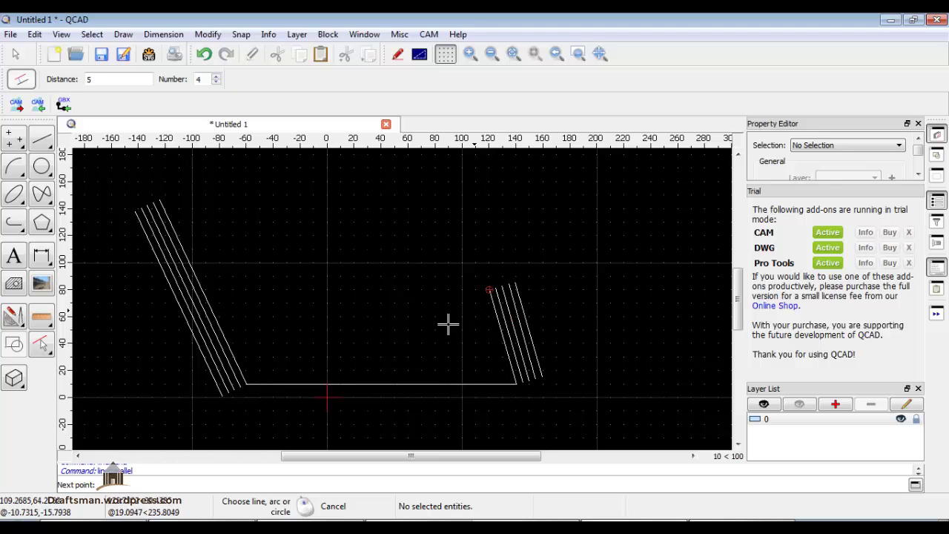
# Step: Draw a circle centred near the origin over the base, then a larger one at upper right
pyautogui.click(38, 169)
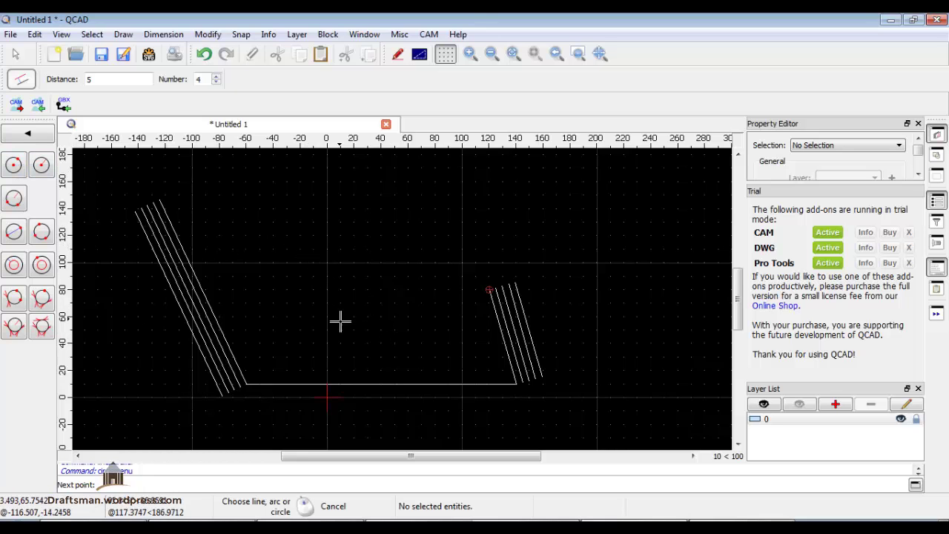
pyautogui.click(13, 164)
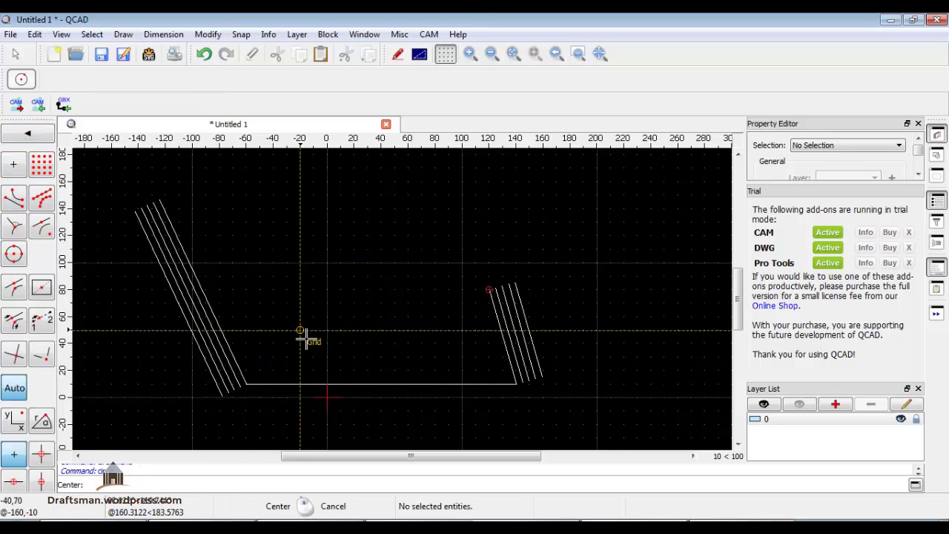
pyautogui.click(326, 357)
pyautogui.click(355, 303)
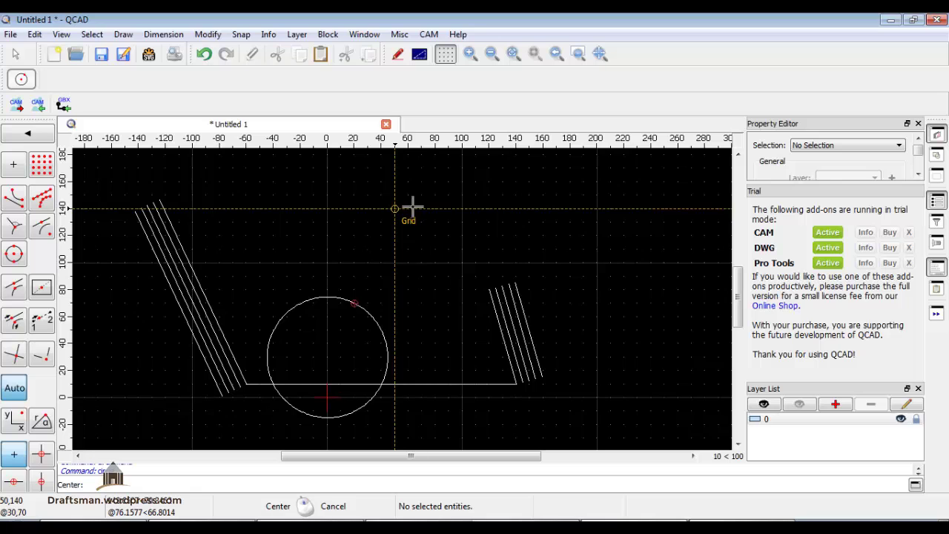
pyautogui.click(461, 195)
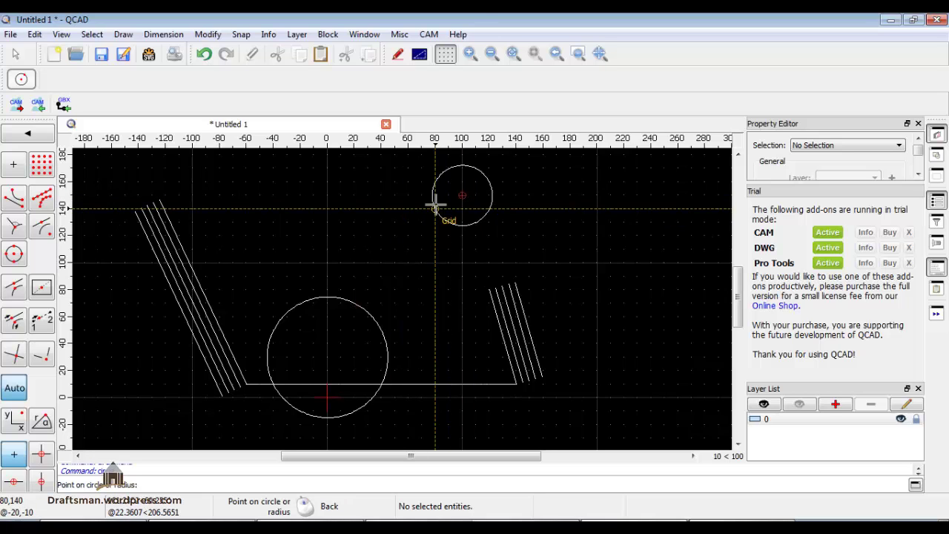
pyautogui.click(394, 236)
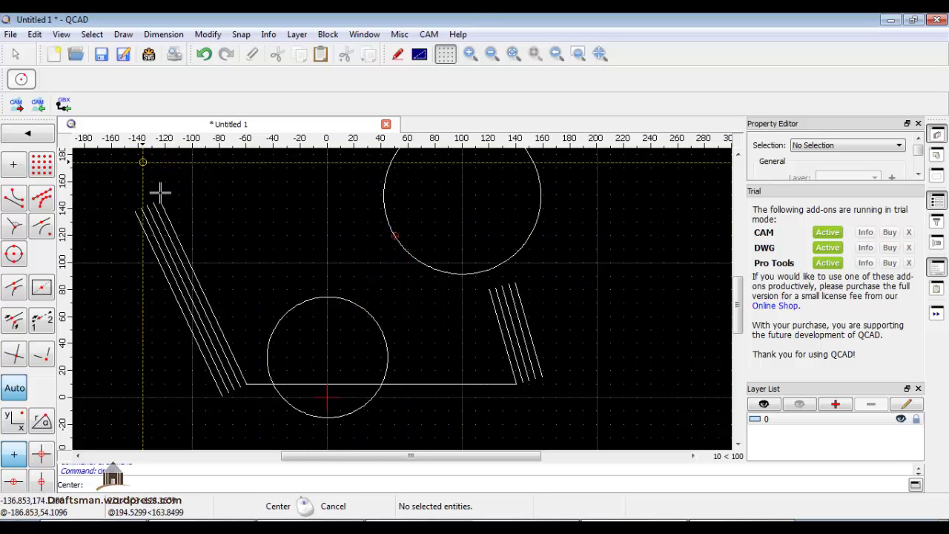